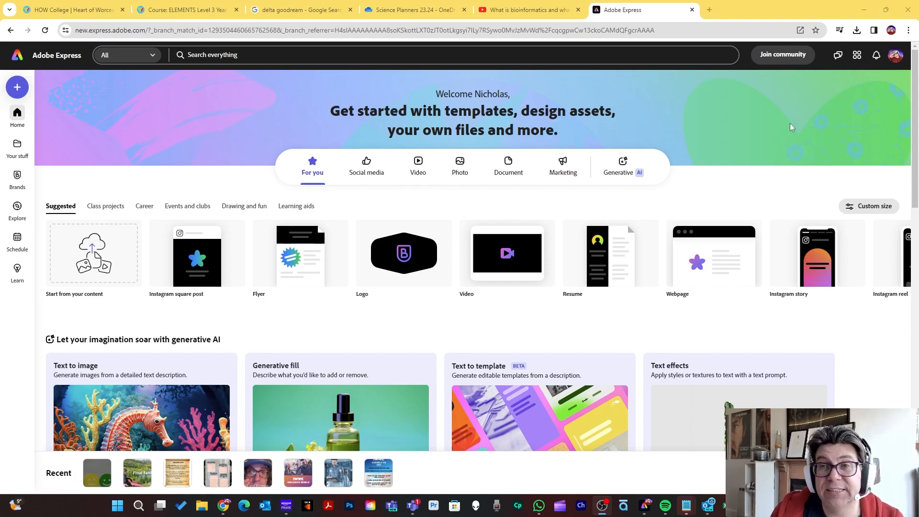
Switch the browser to full screen and create a new blank Webpage project from the suggested sizes.
key(F11)
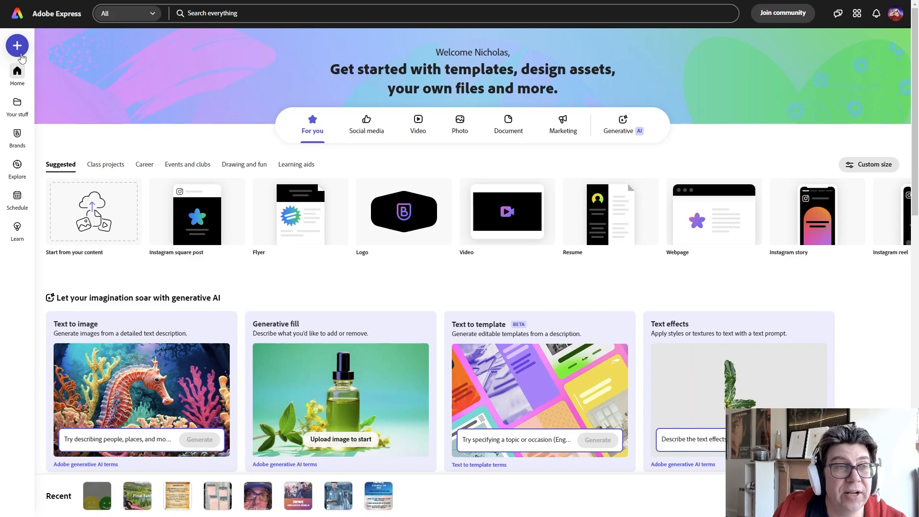
click(21, 54)
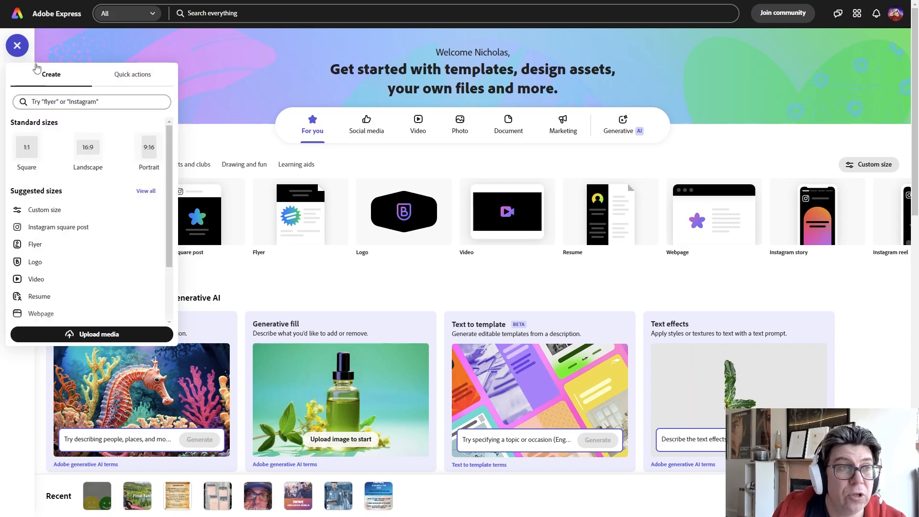
scroll(76, 225, down, 1)
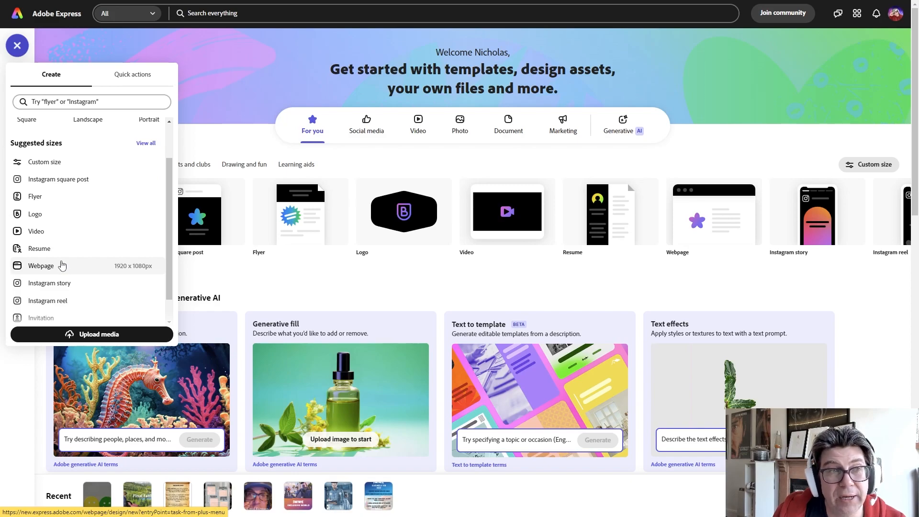
scroll(60, 244, up, 1)
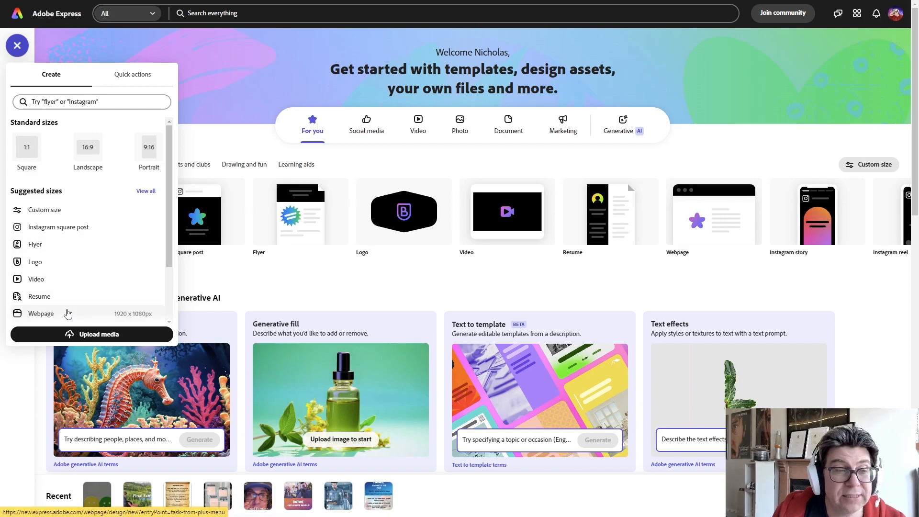
click(69, 313)
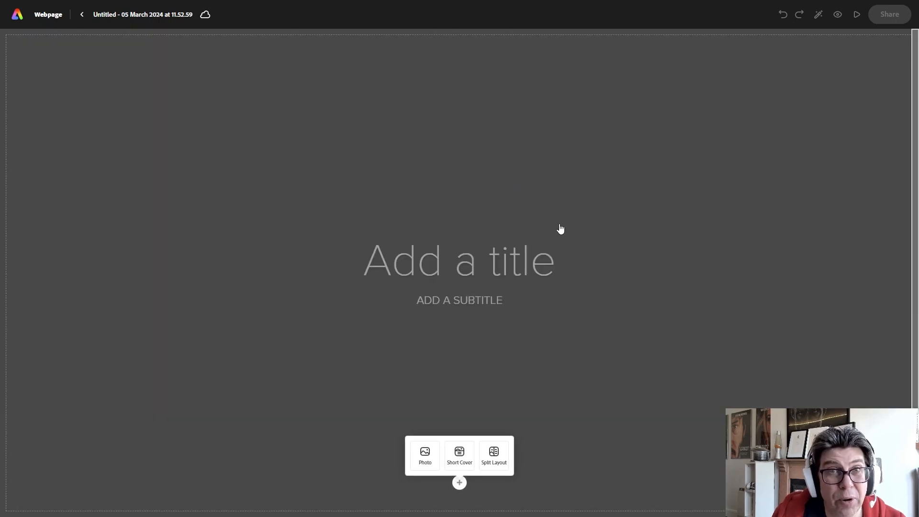
Enter "Bioinformatics" as the title of the webpage cover.
click(464, 269)
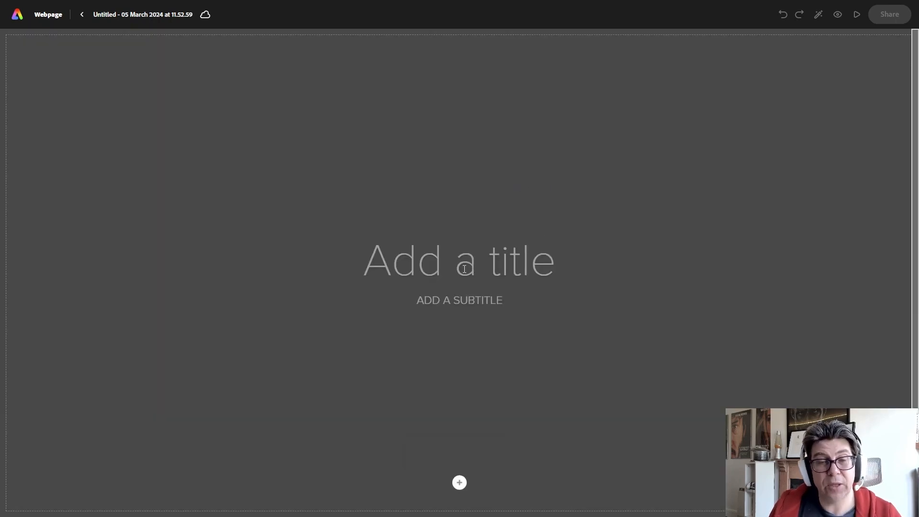
text(Bio)
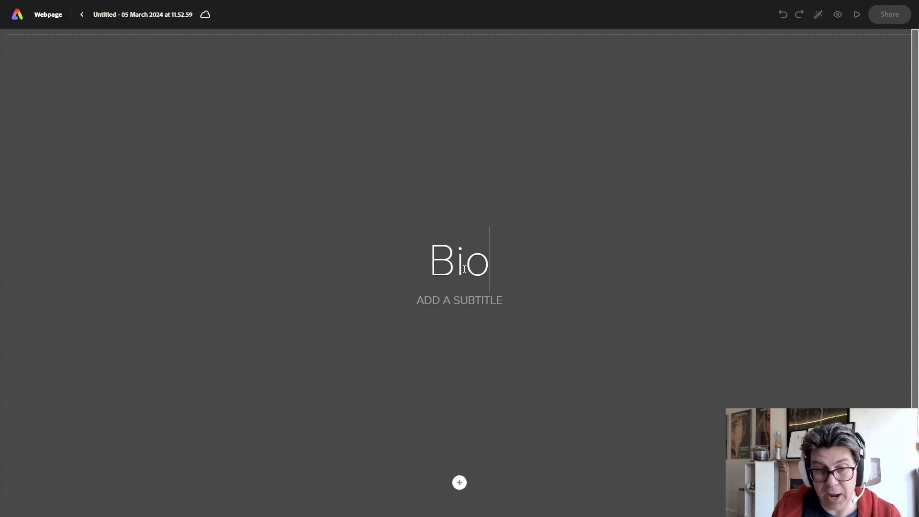
text(informativc)
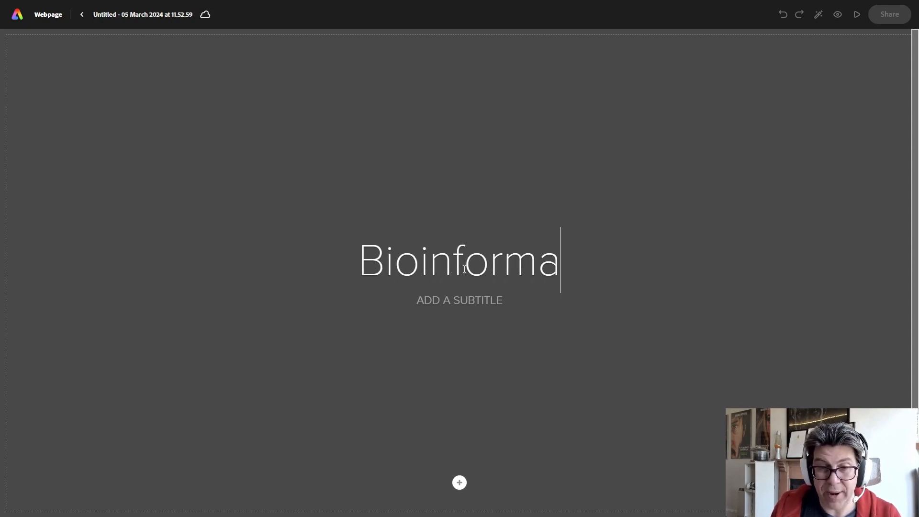
key(BackSpace)
key(BackSpace)
text(cs)
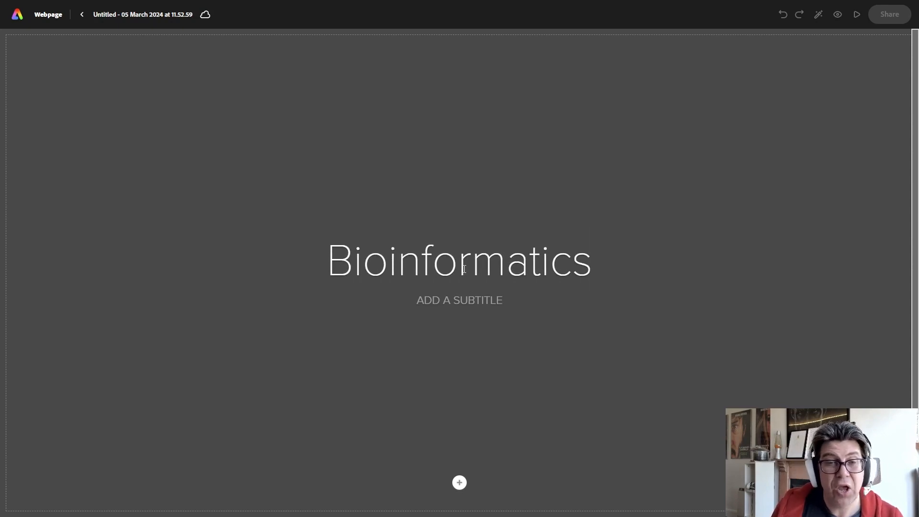
Enter "EXAMPLE OF MY WORK" as the subtitle beneath the cover title.
click(457, 300)
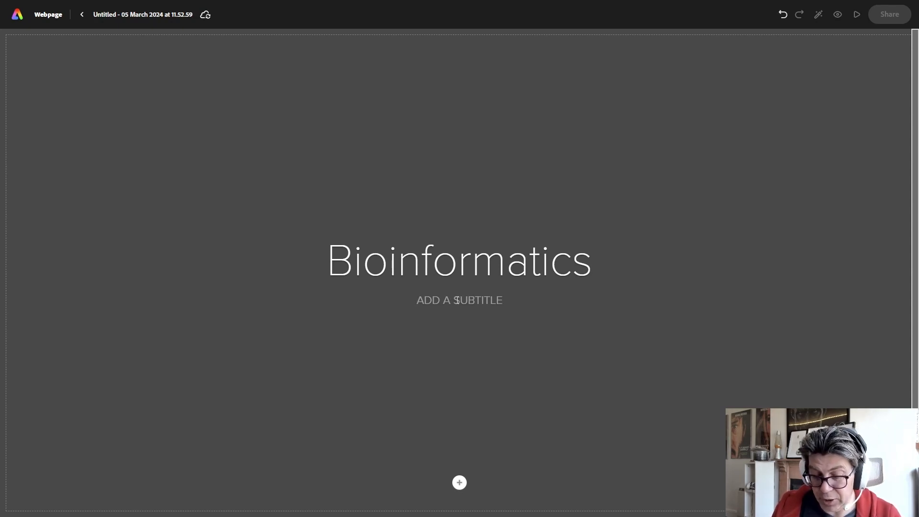
text(EXAMPLE)
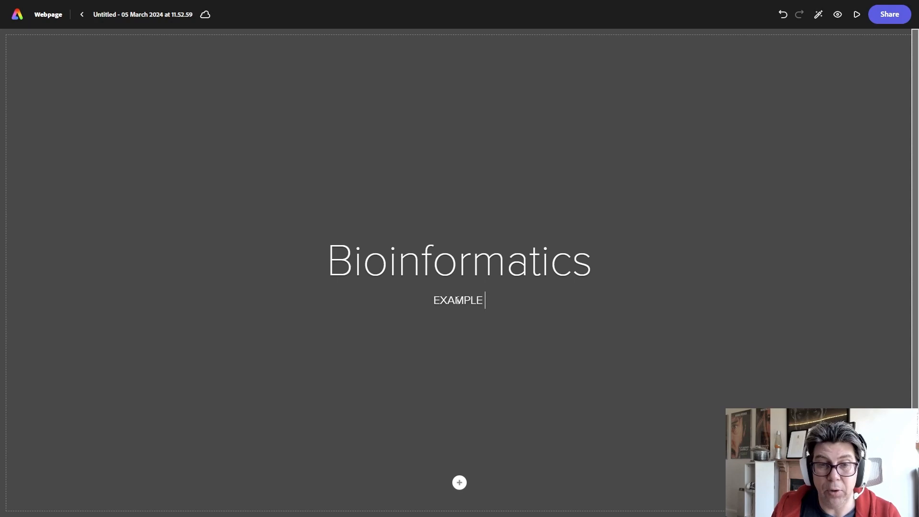
text( OF MY WORK)
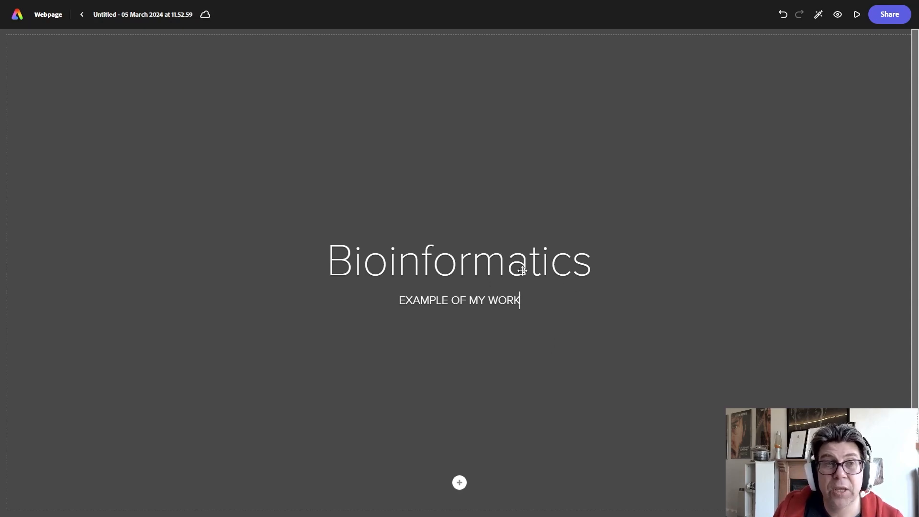
Add a text block below the cover section reading "What is Bioinformatics:".
scroll(478, 217, down, 2)
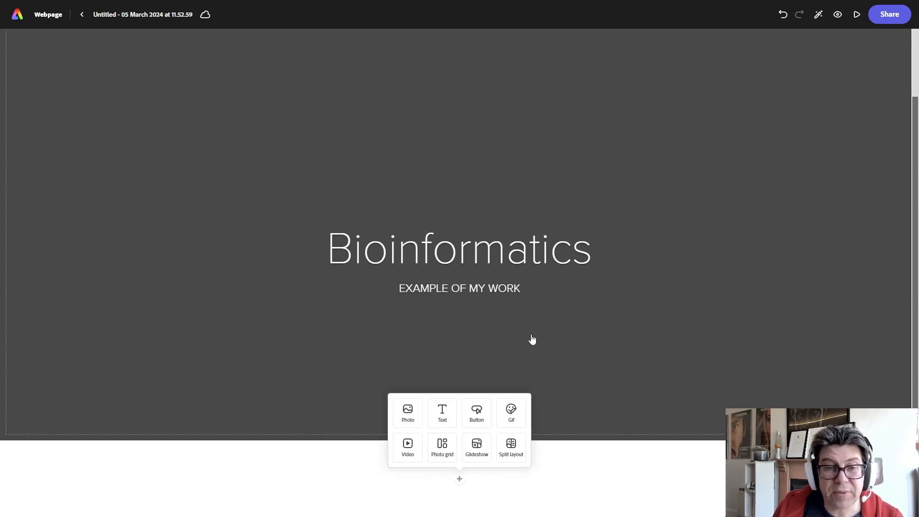
click(443, 419)
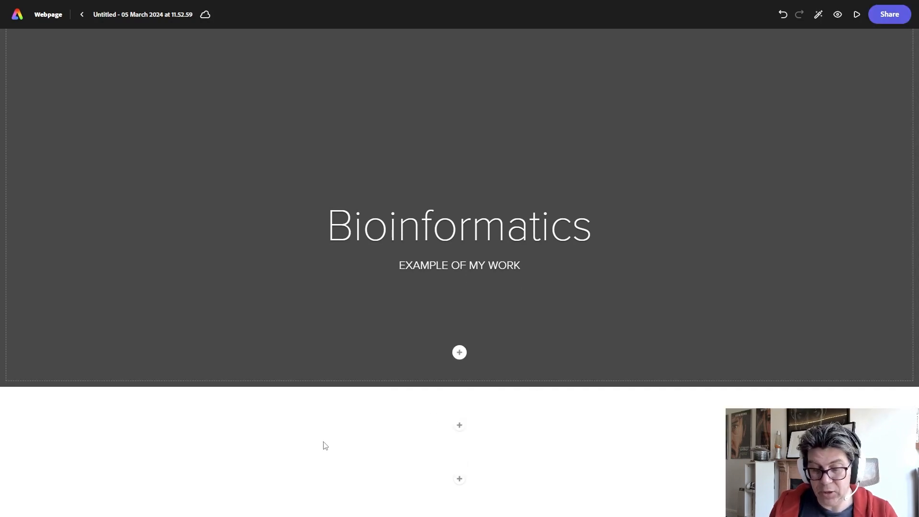
text(What is b)
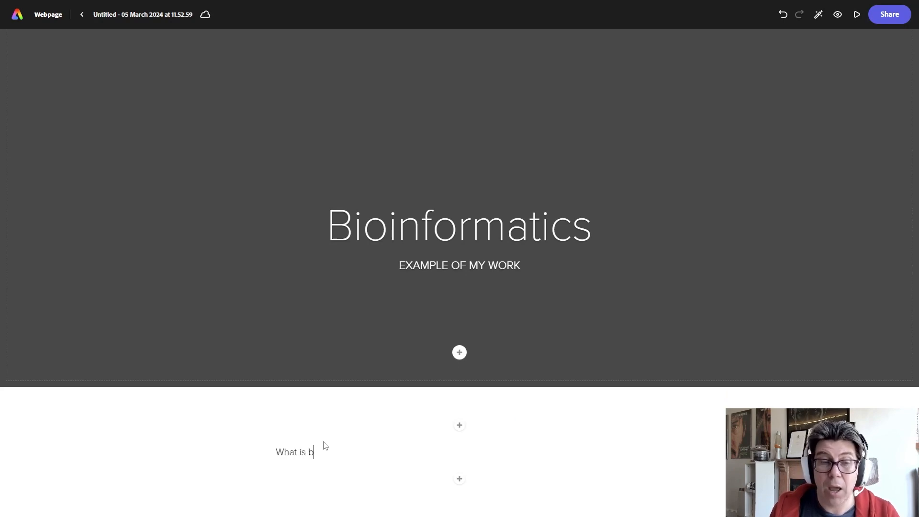
key(BackSpace)
text(Bioi)
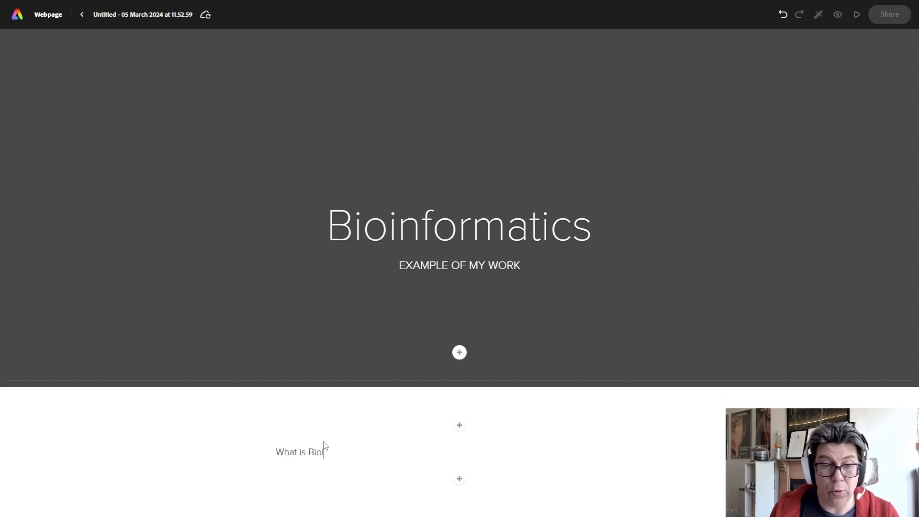
text(nformatics:)
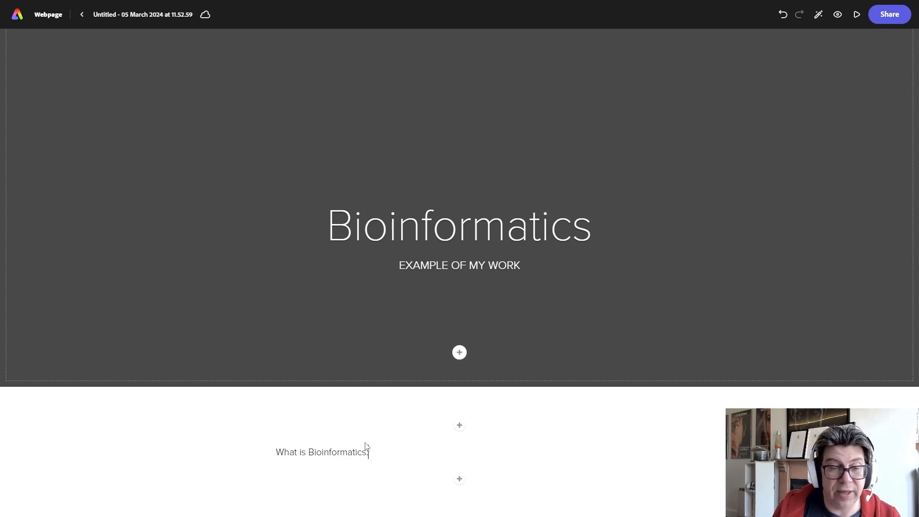
Format the whole "What is Bioinformatics:" line as an H1 heading.
click(299, 455)
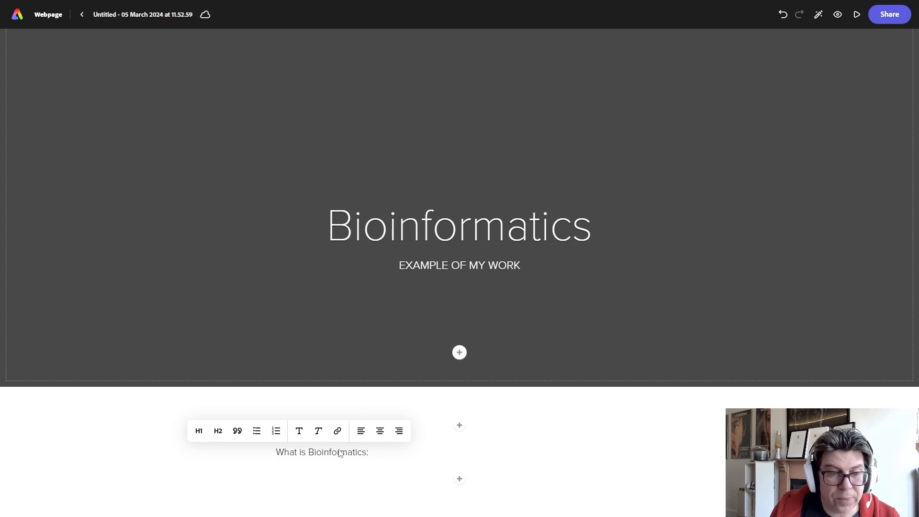
click(302, 453)
click(311, 449)
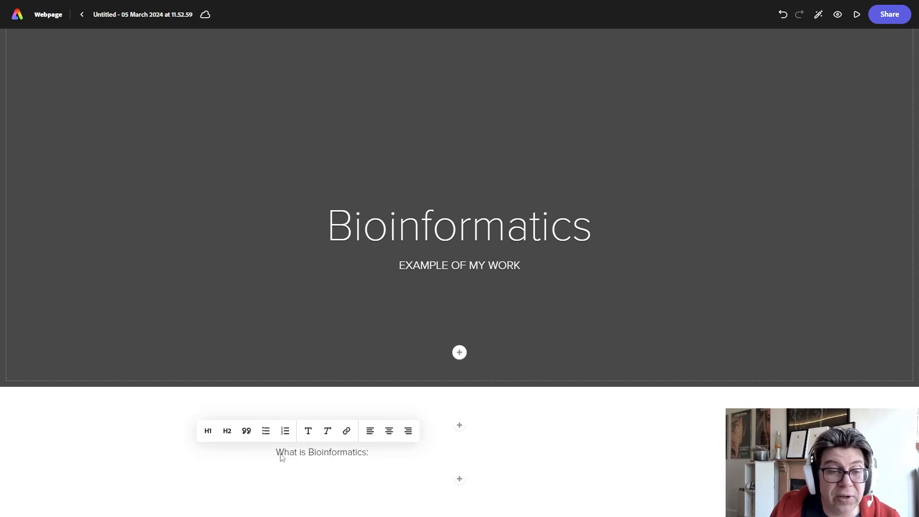
click(281, 455)
drag(278, 451, 369, 453)
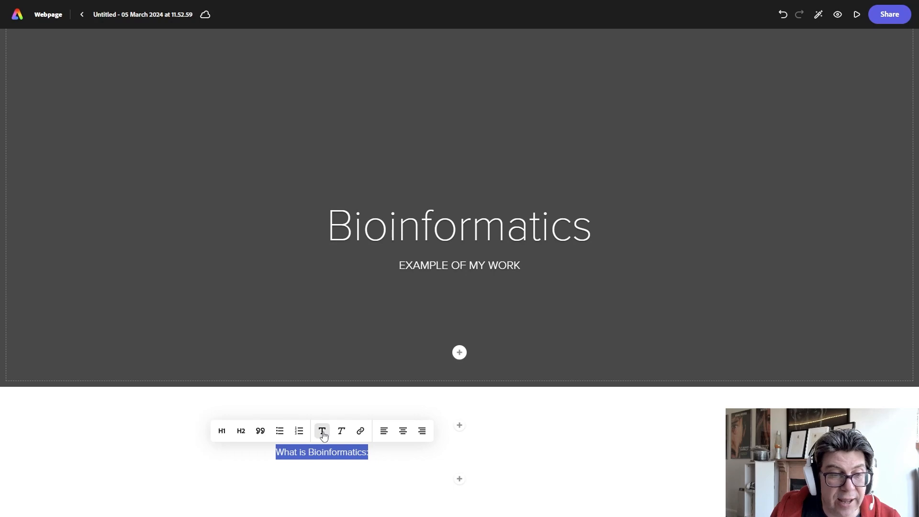
click(222, 431)
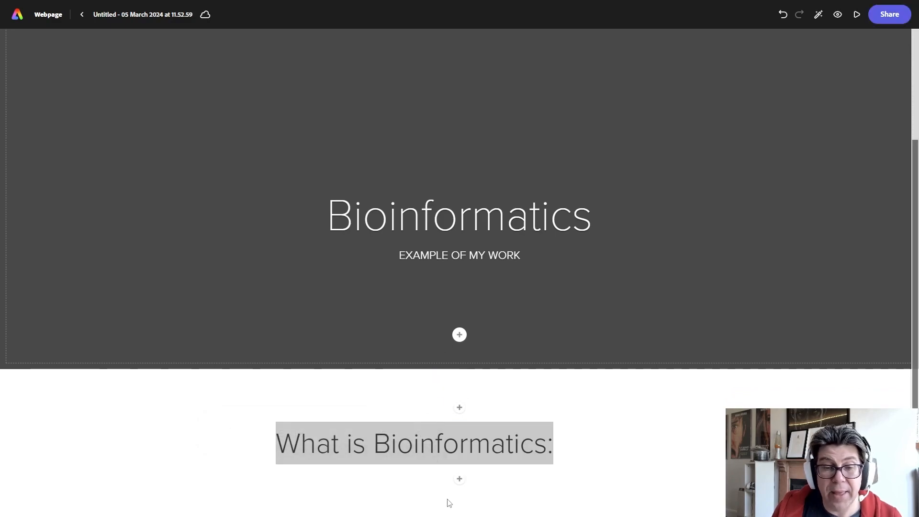
Add an empty text block below the heading and replace the heading's closing colon with a question mark.
click(460, 480)
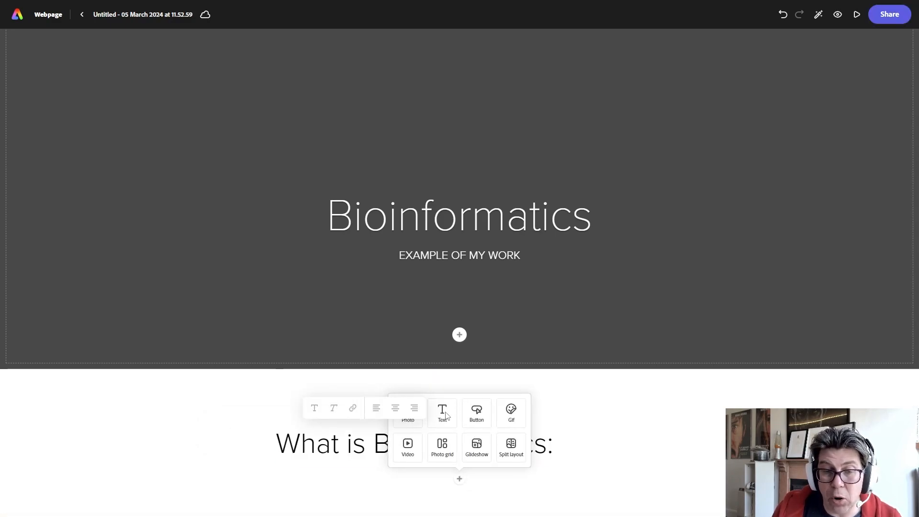
click(441, 412)
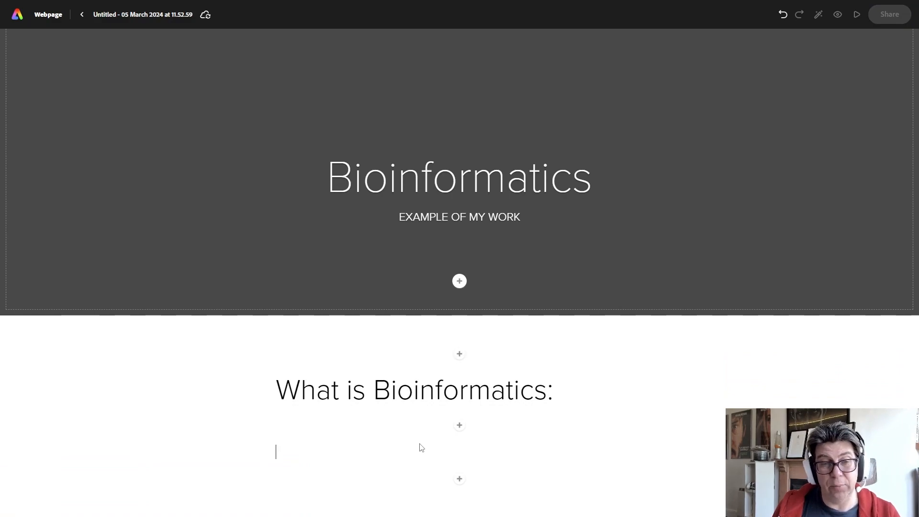
click(547, 394)
text(?)
key(Delete)
key(Return)
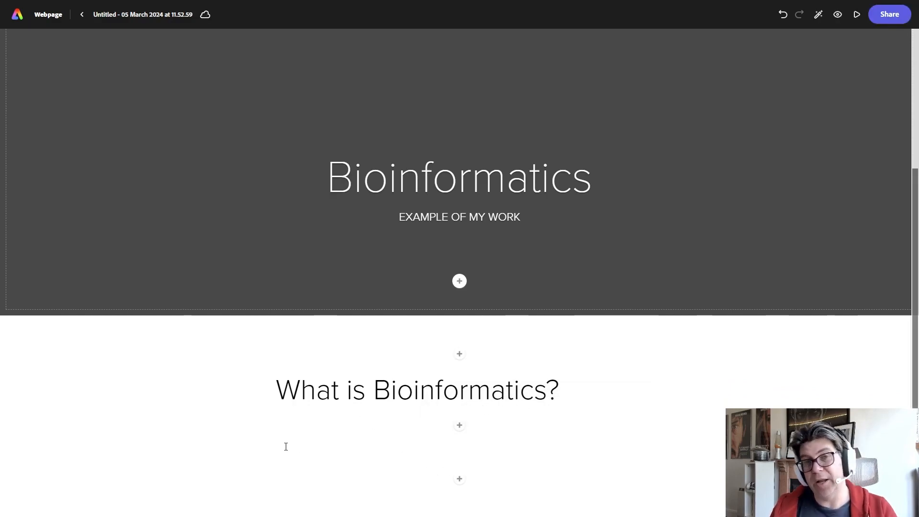
Write "Bioinformatics, according to......." in the text block under the "What is Bioinformatics?" heading.
text(Bioinformatics, accpe)
key(BackSpace)
key(BackSpace)
text(ording to......)
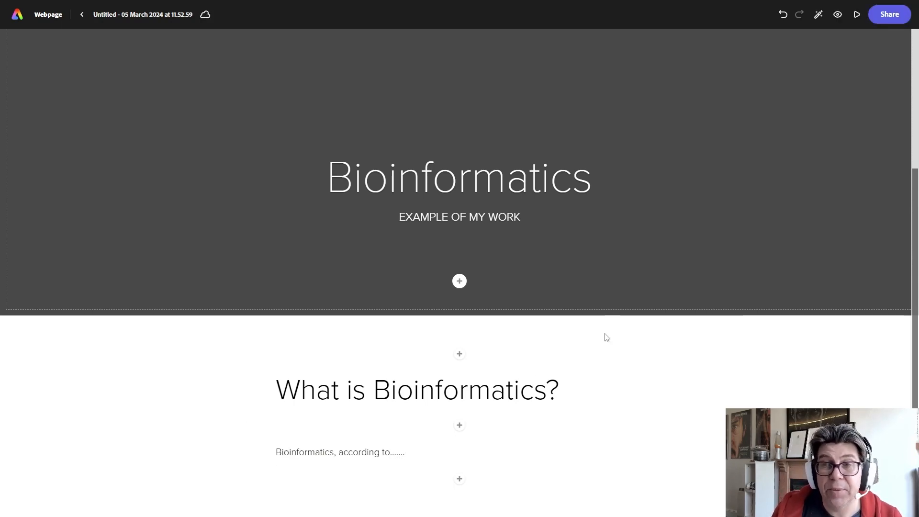
Add another text block below the paragraph reading "What does Bioinformatics do?".
click(459, 479)
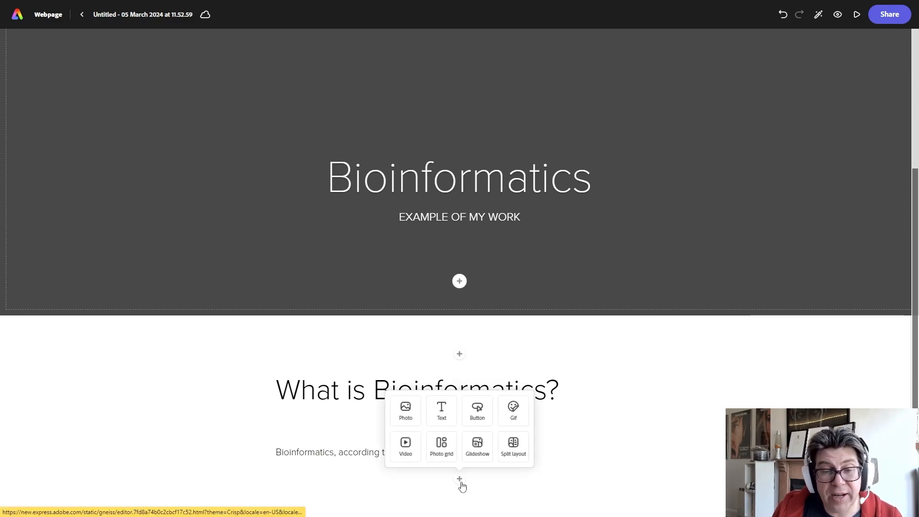
click(443, 412)
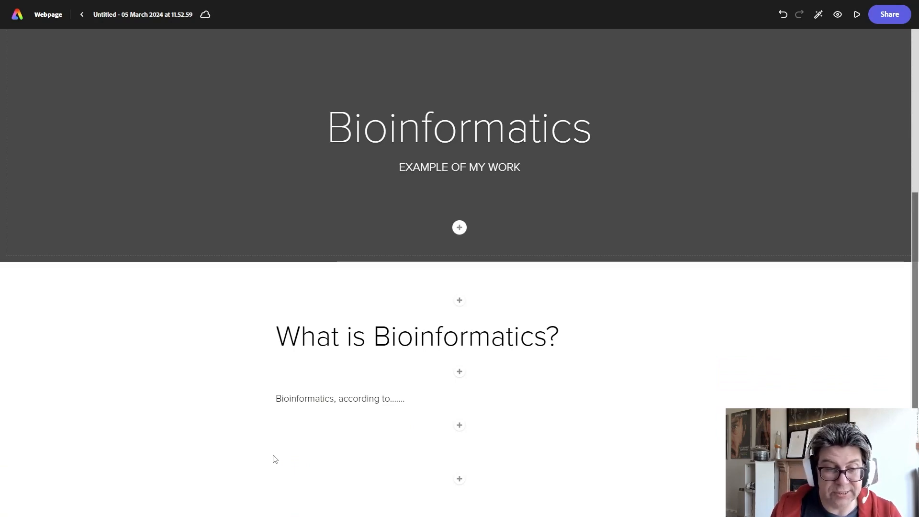
scroll(316, 459, up, 1)
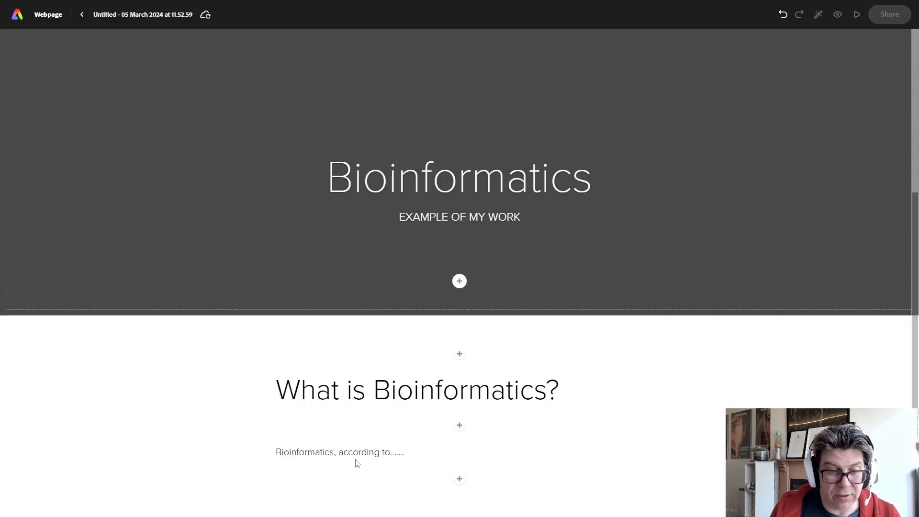
click(459, 478)
click(444, 416)
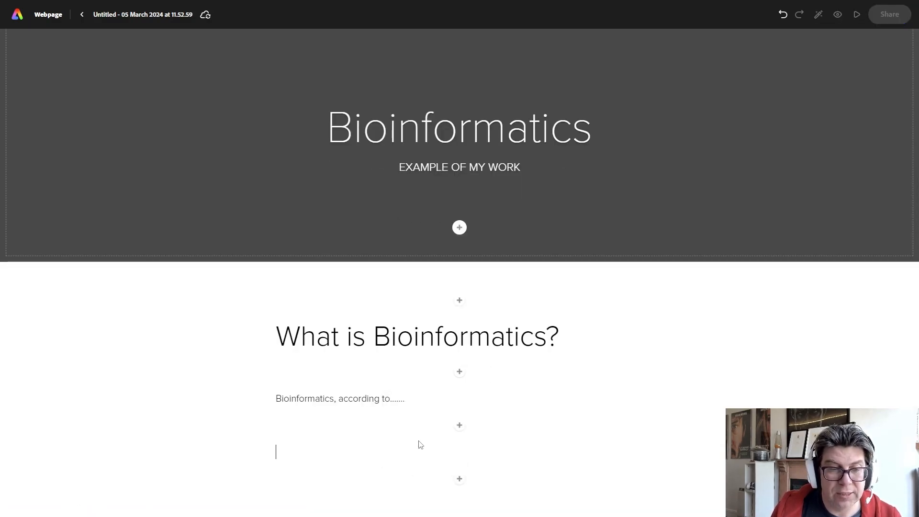
text(What doe)
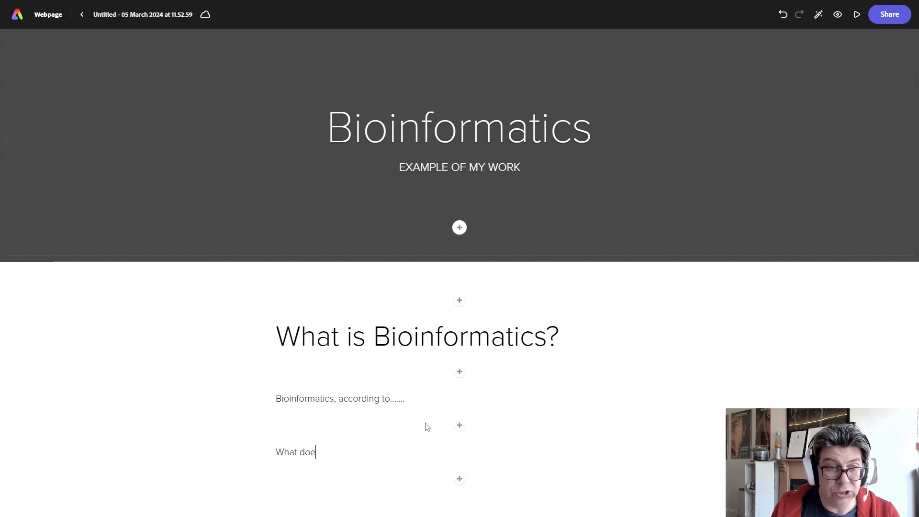
text(s Bioinformatics do?)
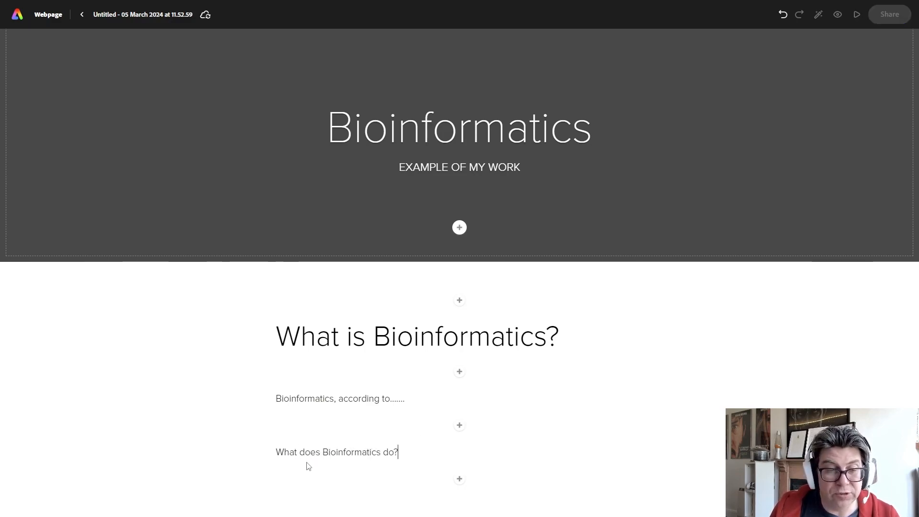
Format the "What does Bioinformatics do?" line as an H1 heading.
drag(277, 454, 404, 454)
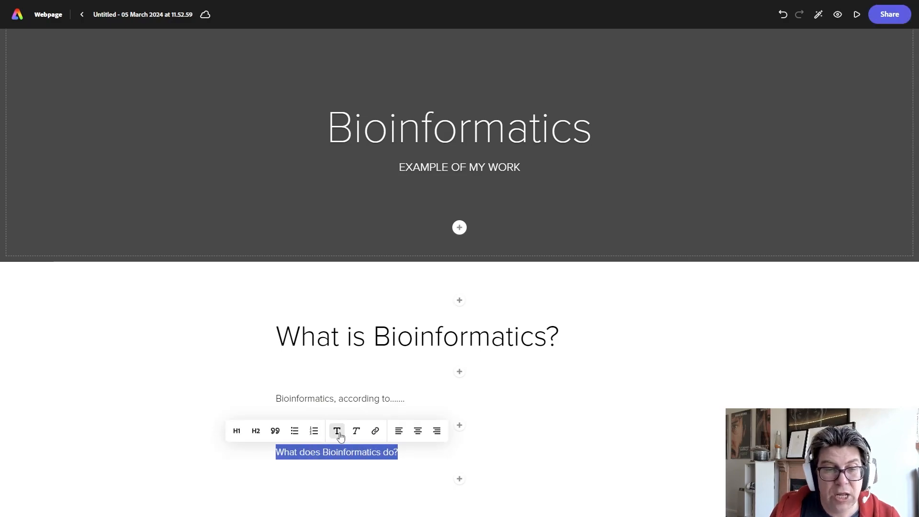
click(236, 430)
click(256, 431)
click(236, 431)
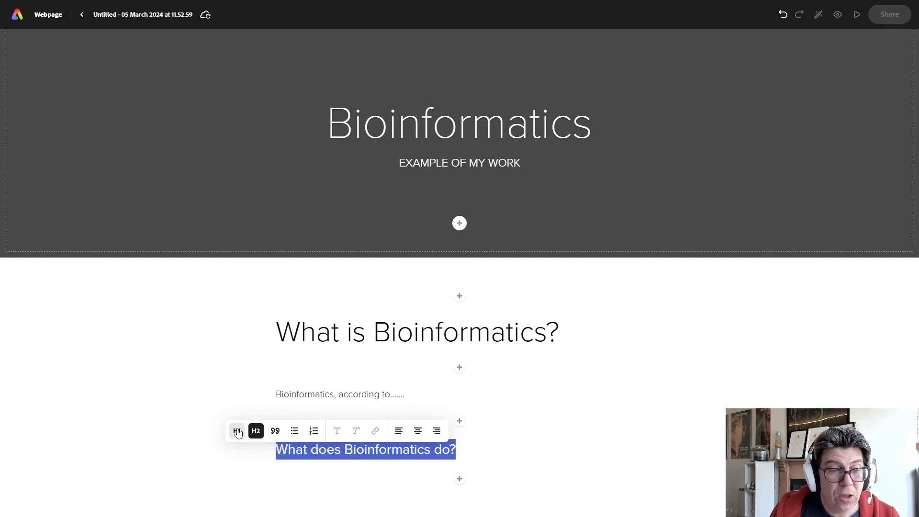
click(459, 479)
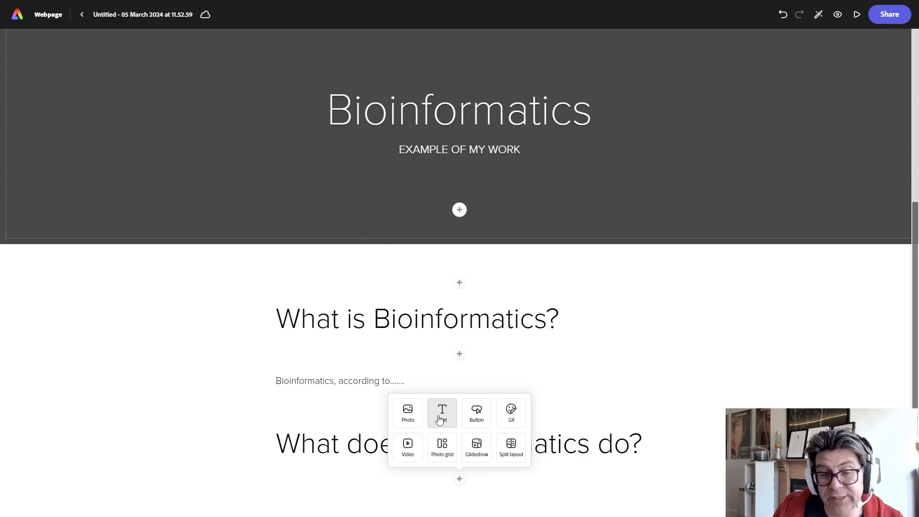
click(417, 450)
click(485, 193)
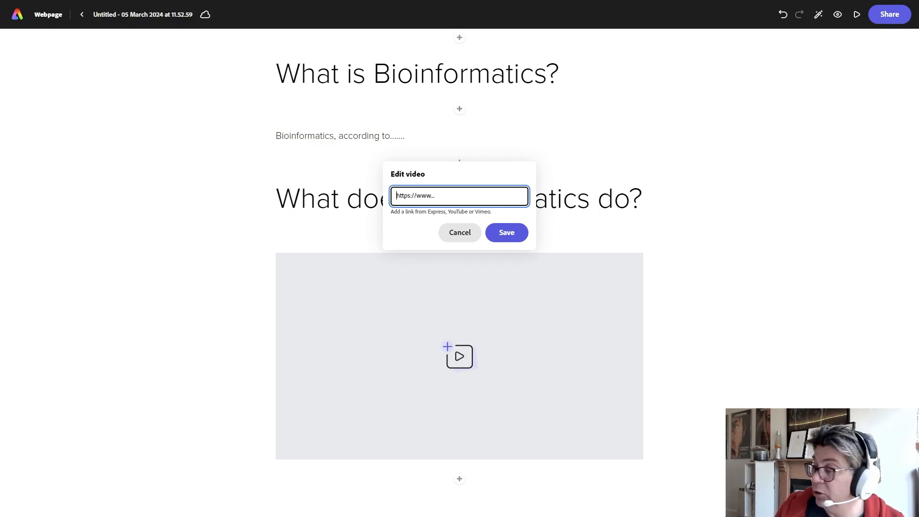
key(F11)
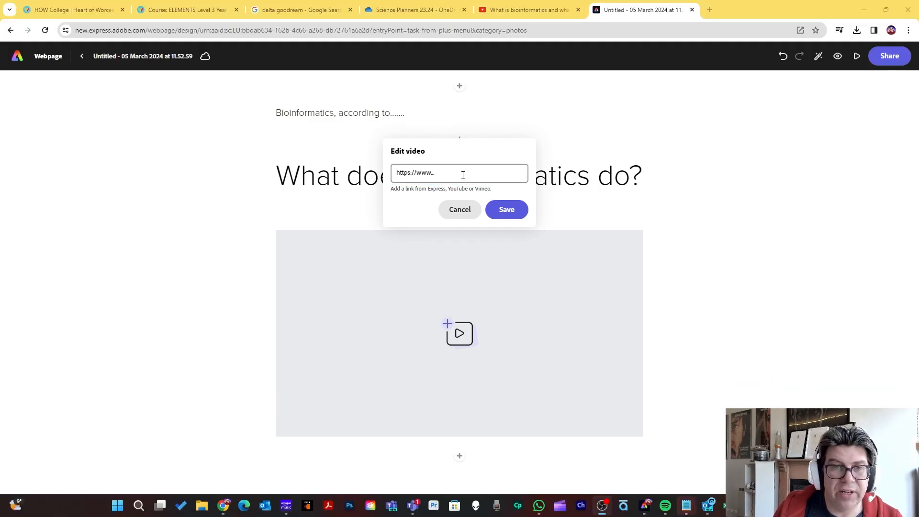
text(https://youtu.be/kV5gHyY0xks?feature=shared)
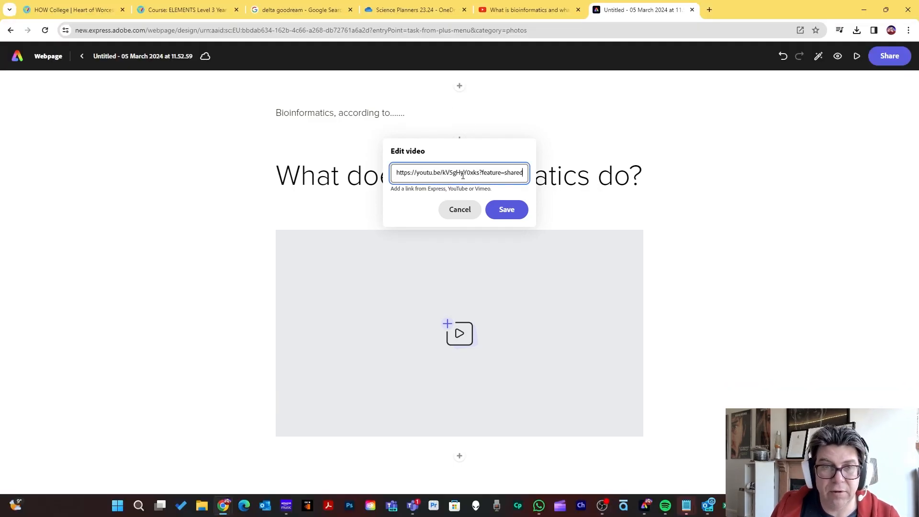
click(510, 212)
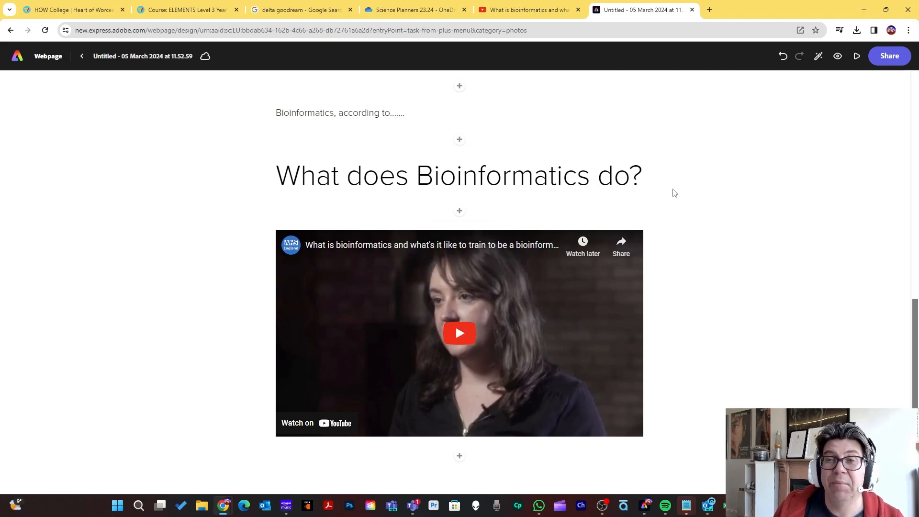
Search the stock photos for "bioinformatics" and set the blue DNA letter sequence image as the title section's background.
scroll(771, 297, up, 4)
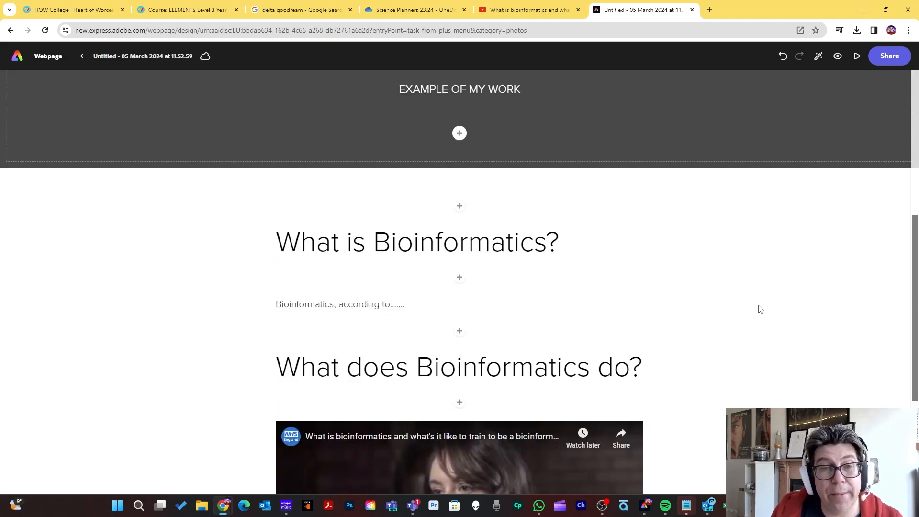
scroll(373, 162, up, 4)
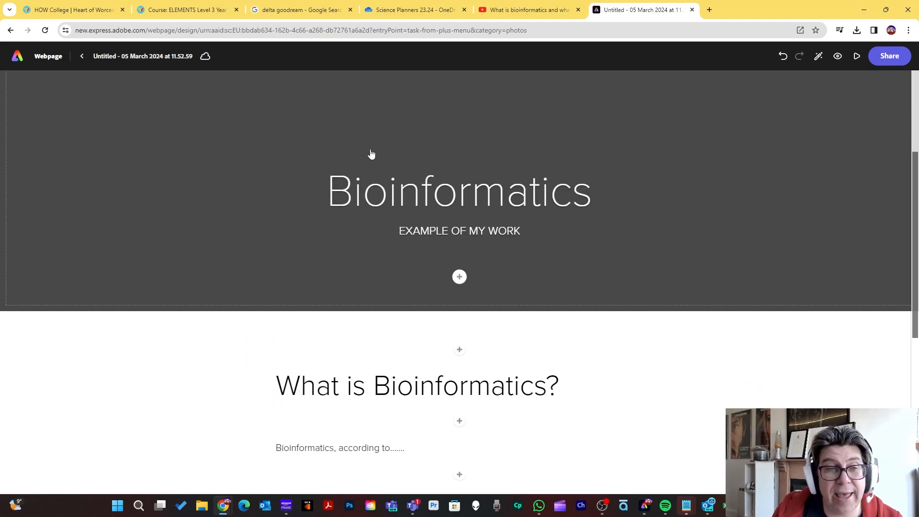
scroll(371, 154, up, 2)
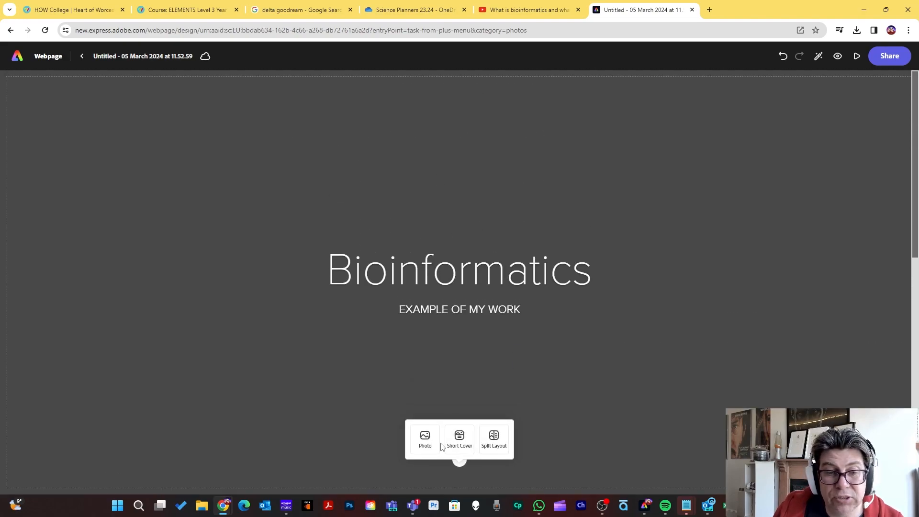
click(426, 440)
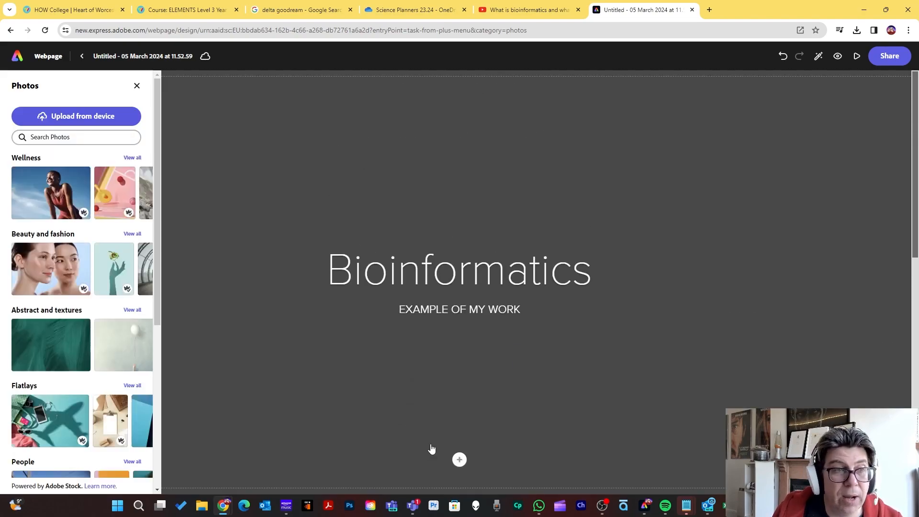
click(61, 137)
text(bio)
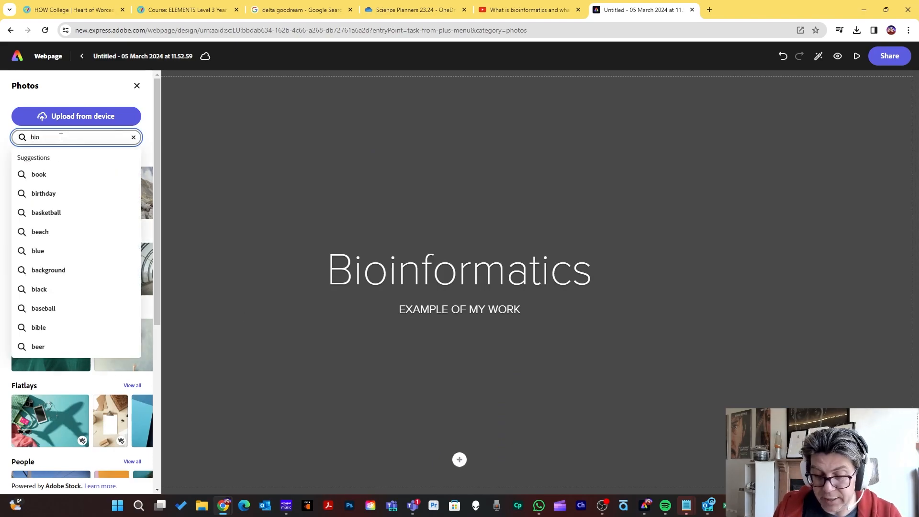
text(informatics)
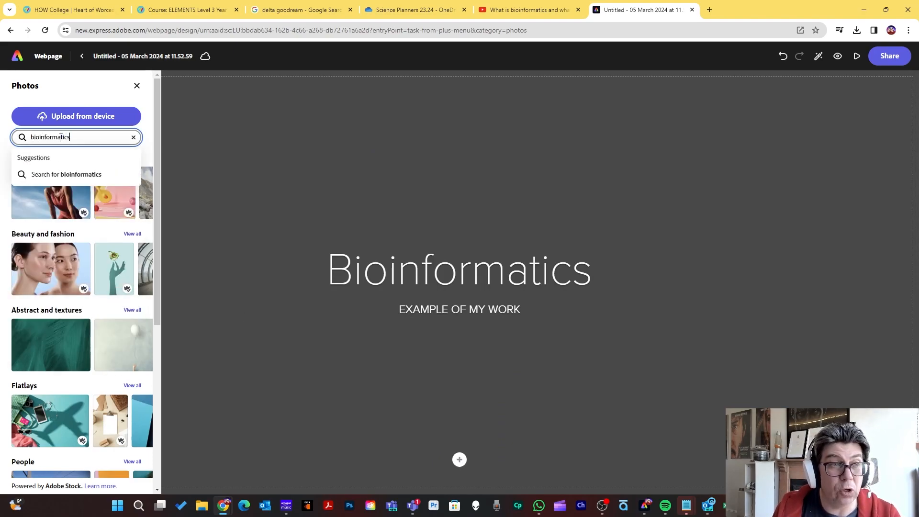
key(Return)
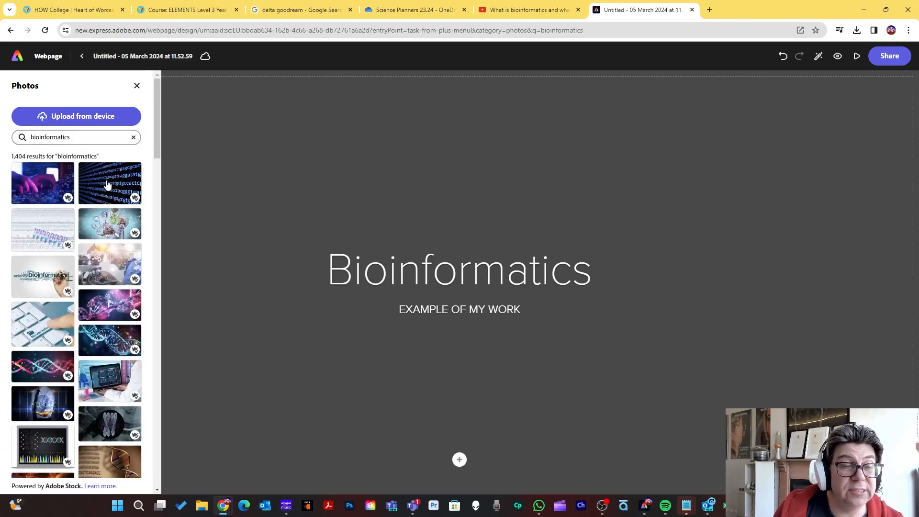
click(107, 185)
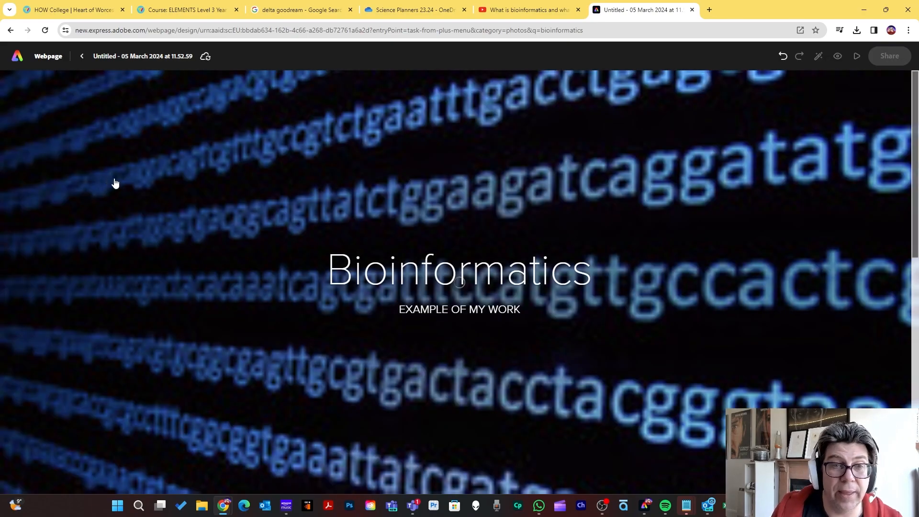
Open the options for publishing the page to the web and set the title to "Bioinformatics".
scroll(421, 148, down, 2)
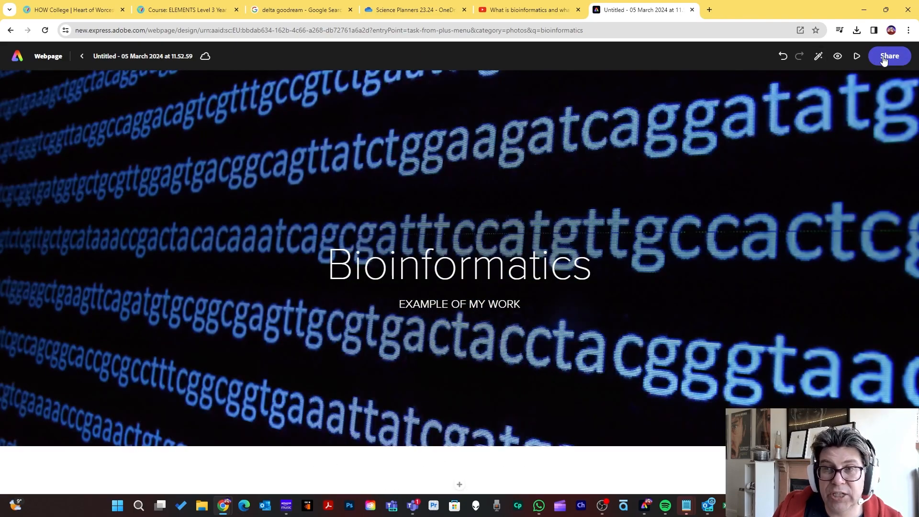
click(883, 59)
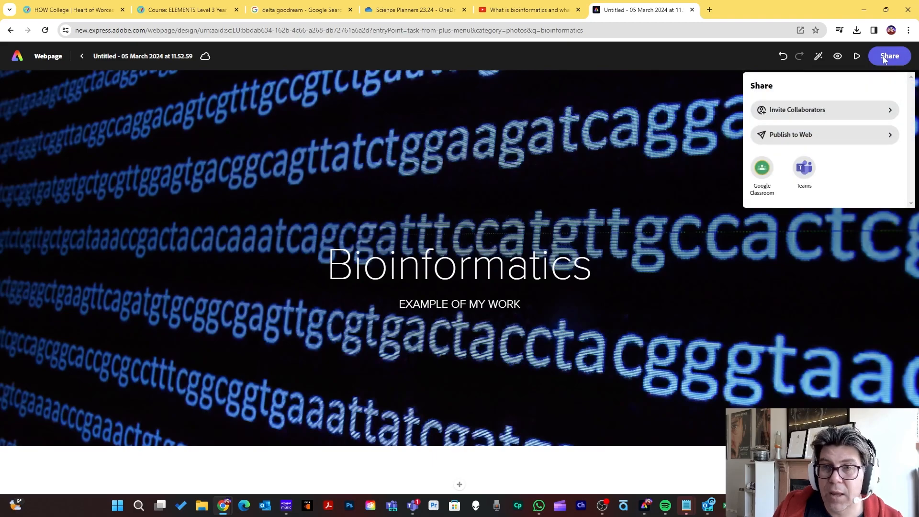
click(828, 140)
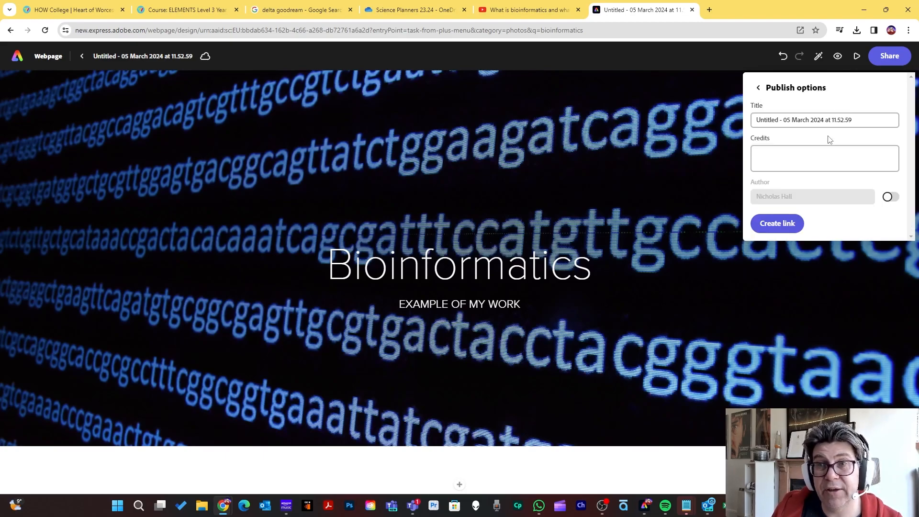
click(818, 151)
click(860, 117)
drag(855, 119, 758, 118)
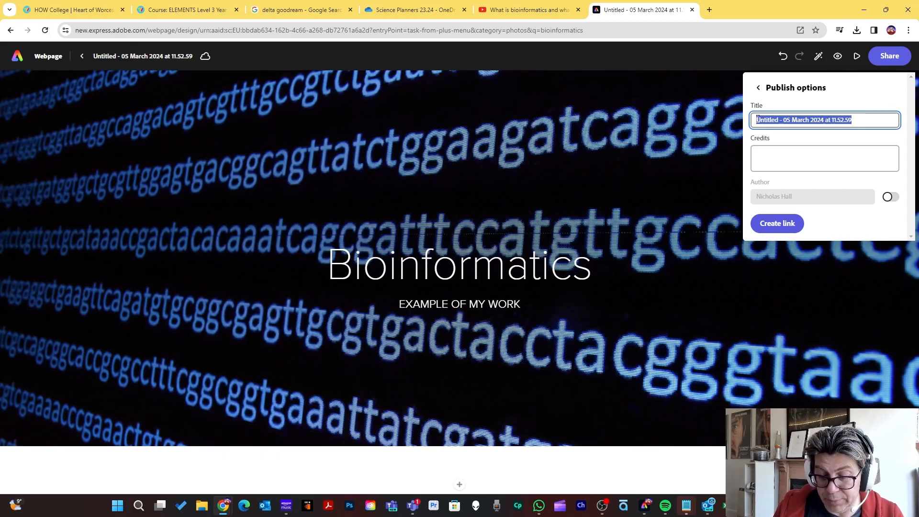
text(Bioinformatics)
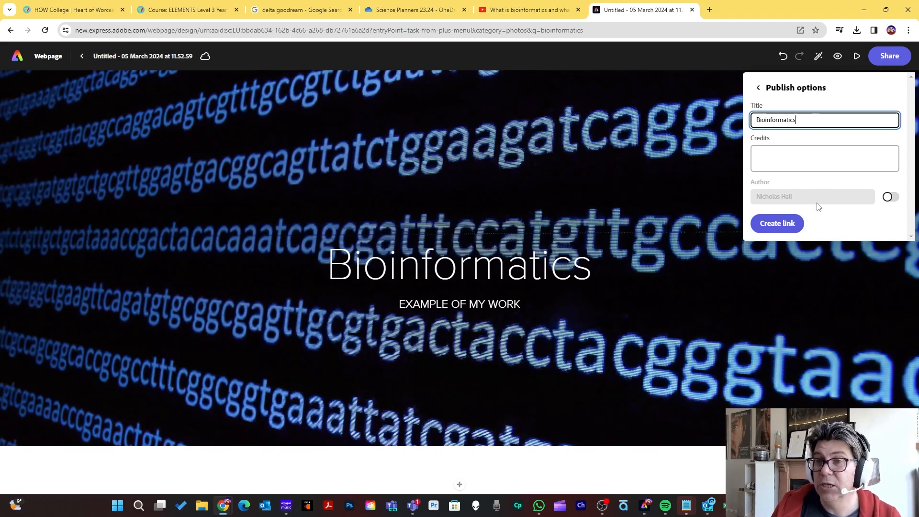
Try out the author name option and create the published link for the page.
click(889, 196)
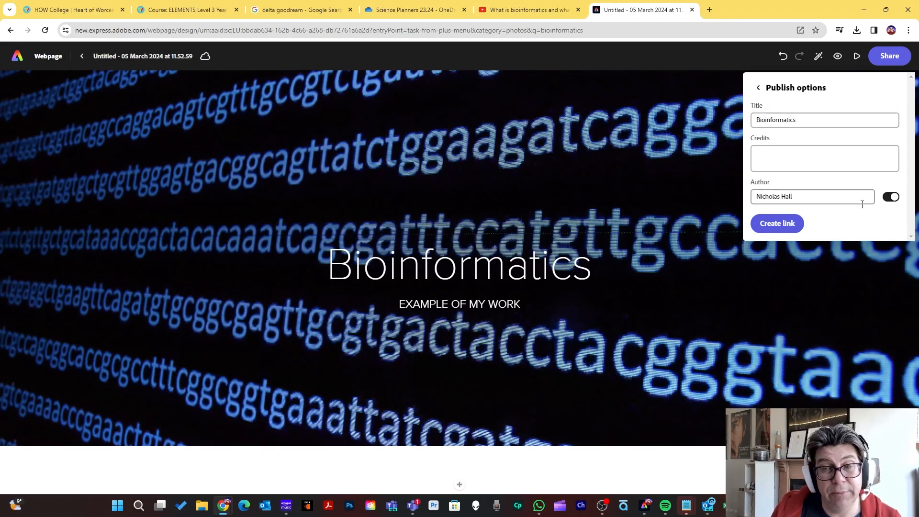
click(889, 197)
click(771, 224)
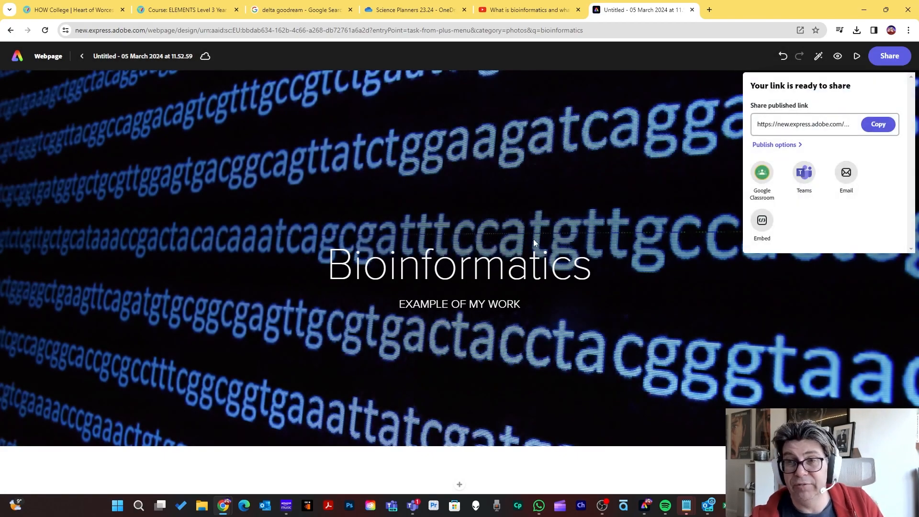
Dismiss the sharing options, reopen them and copy the published page's link.
click(1, 138)
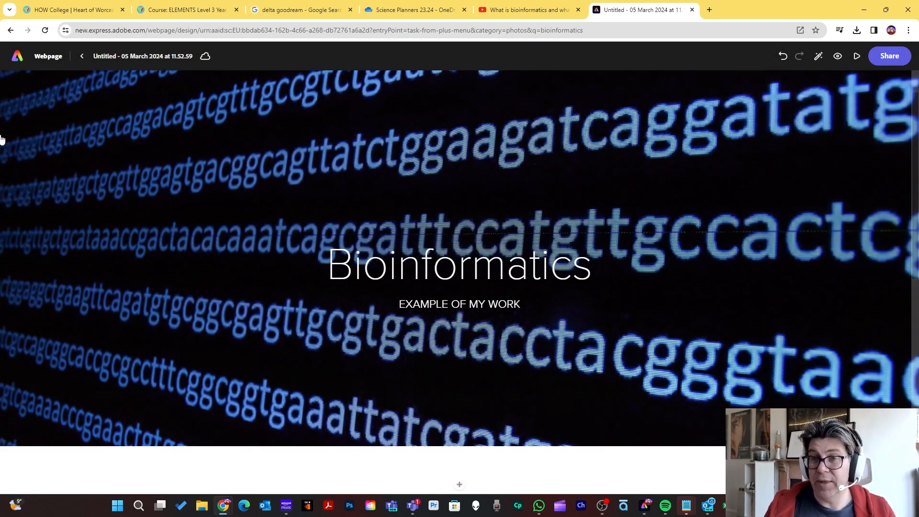
click(890, 58)
click(880, 181)
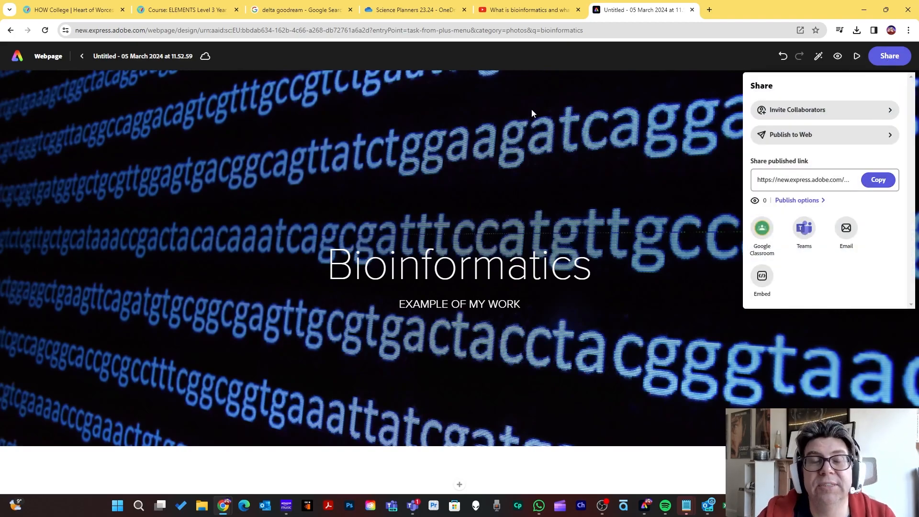